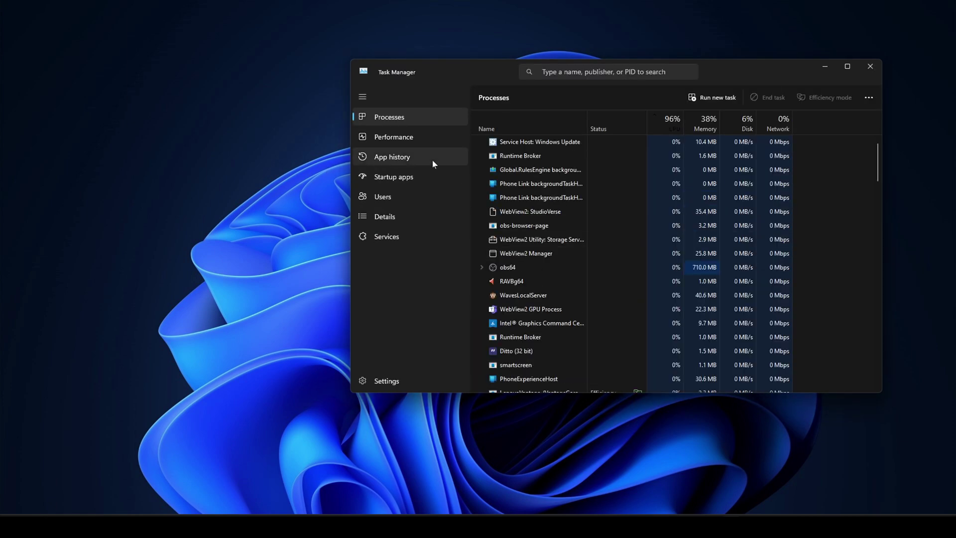
# - Check the CPU uptime of 0:00:02:52 on the Performance page, then close Task Manager
pyautogui.click(421, 137)
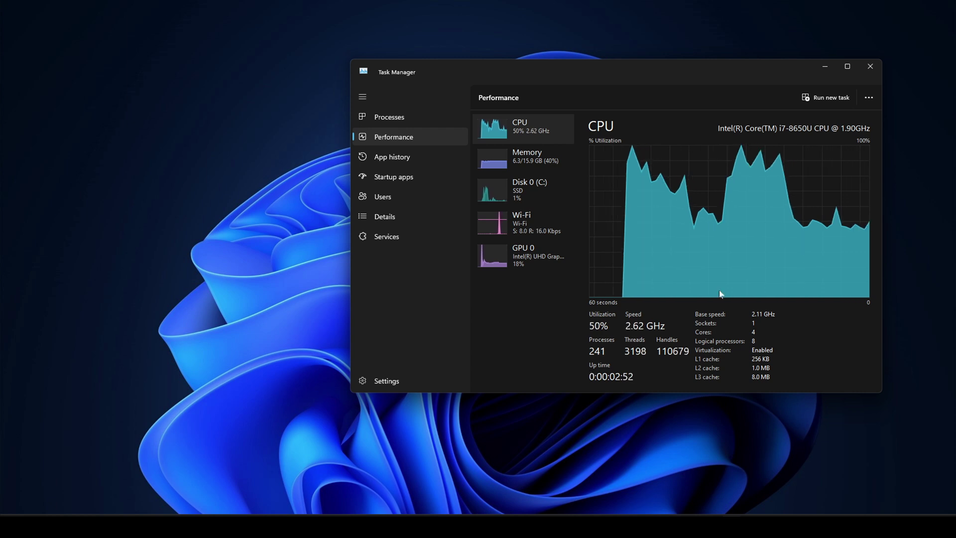
pyautogui.click(870, 66)
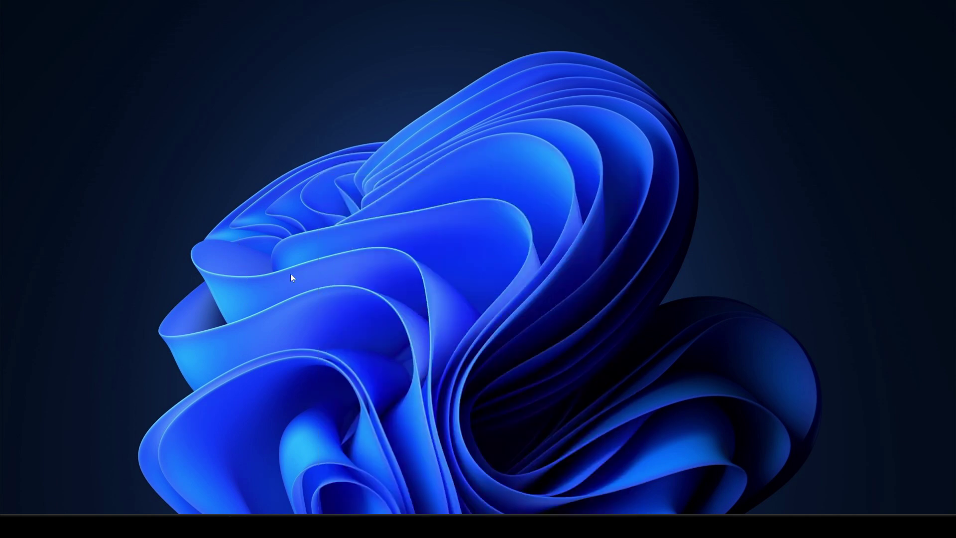
pyautogui.press('super')
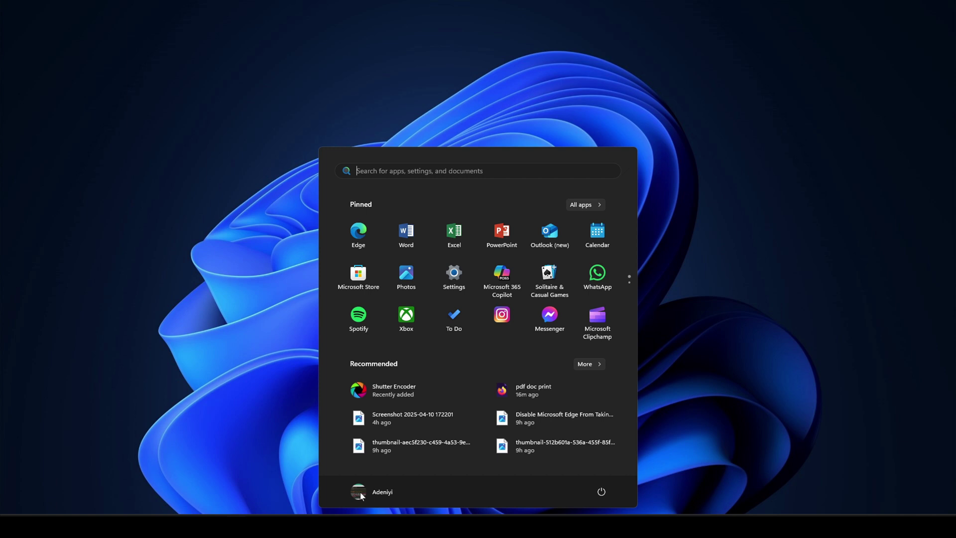
pyautogui.click(602, 491)
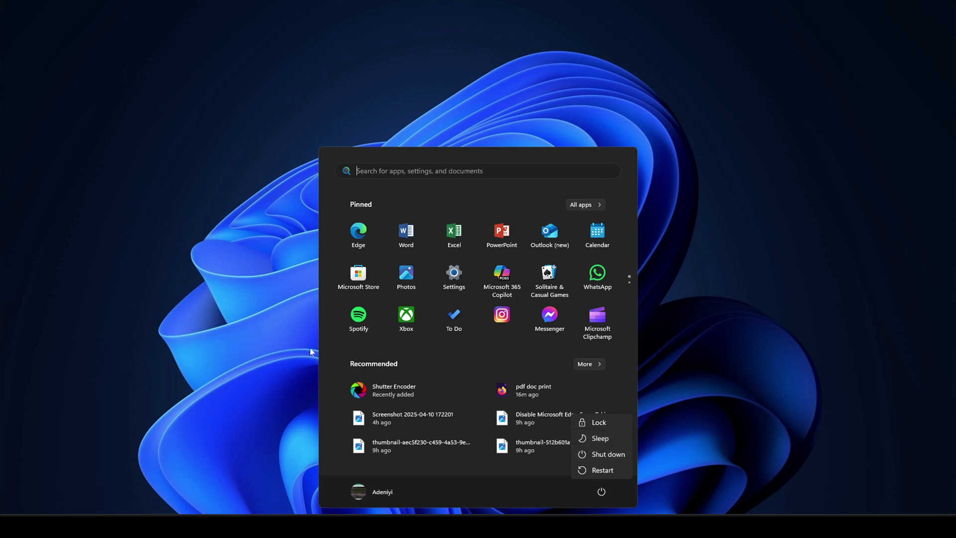
pyautogui.click(215, 297)
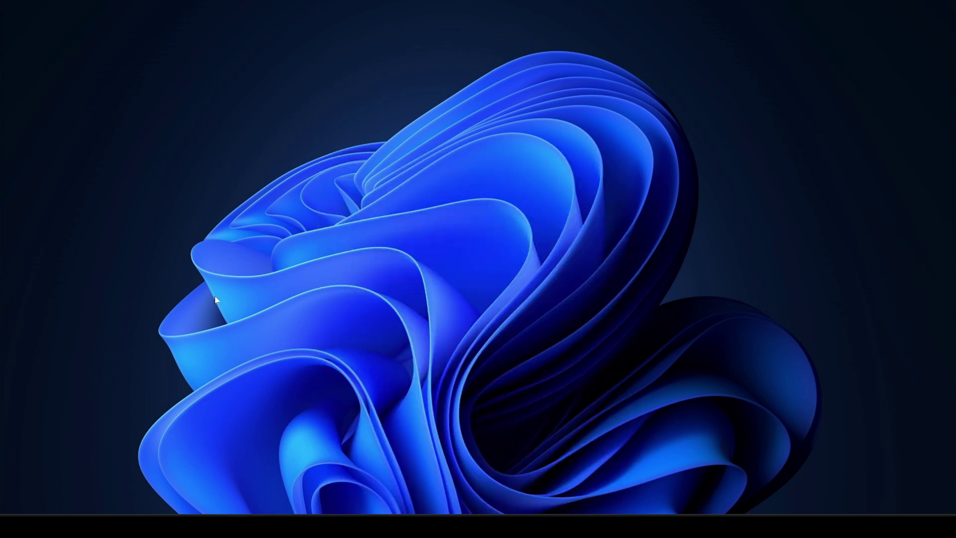
# - Open the Win+X Power User menu to reach the 'Shut down or sign out' choices
pyautogui.press('super+x')
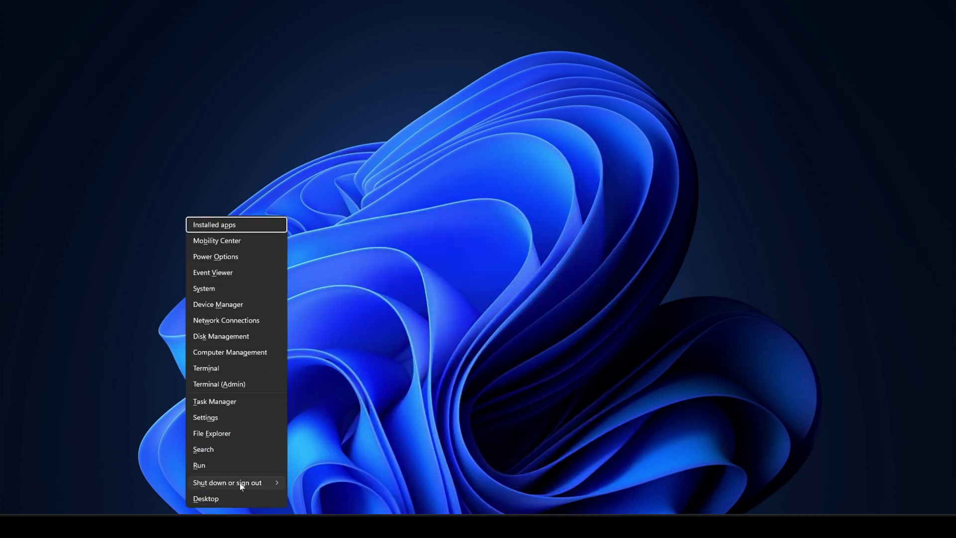